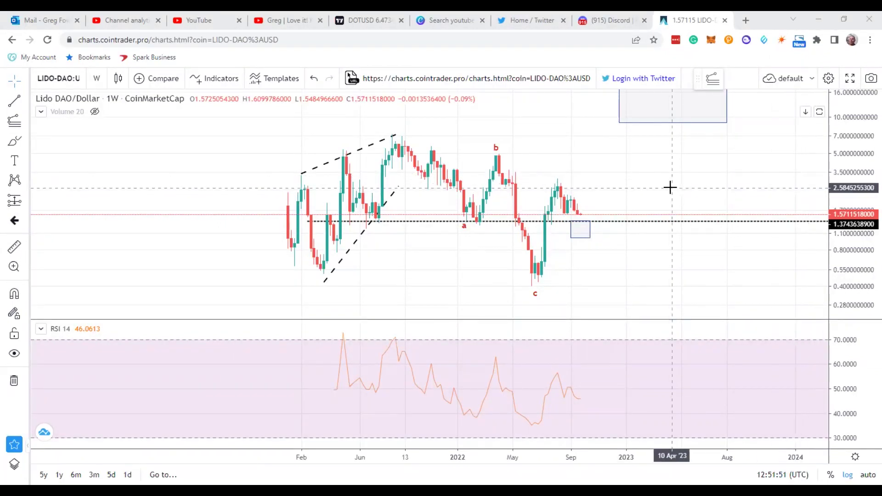
Draw a trial Elliott ABC correction wave from the early 2021 low to April 2023, then delete it
left_click_drag(643, 180, 643, 182)
scroll(644, 182, "down", 3)
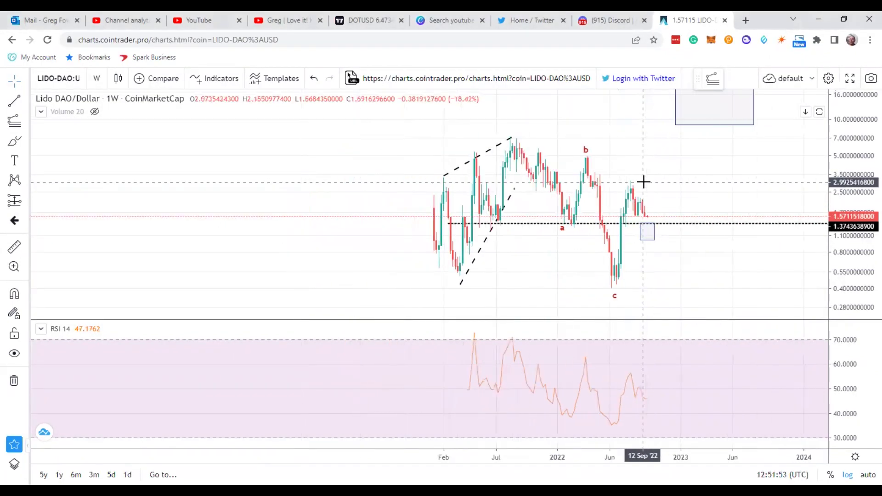
left_click_drag(651, 170, 587, 179)
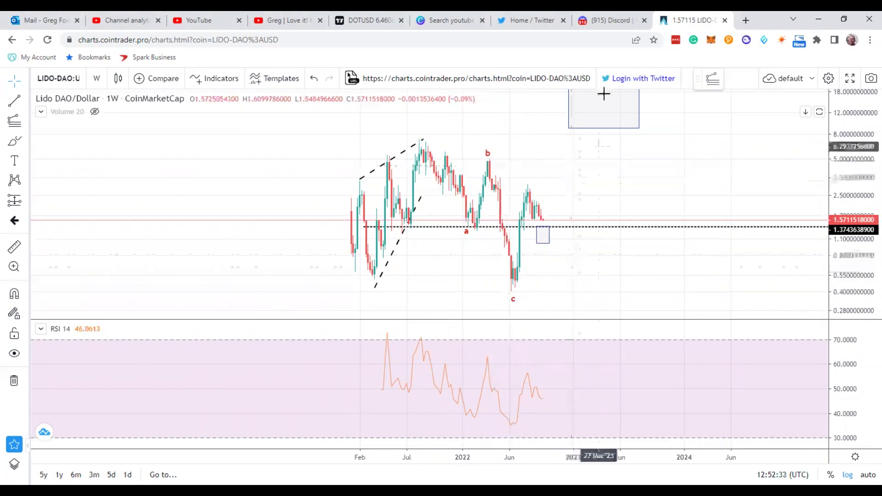
left_click(25, 122)
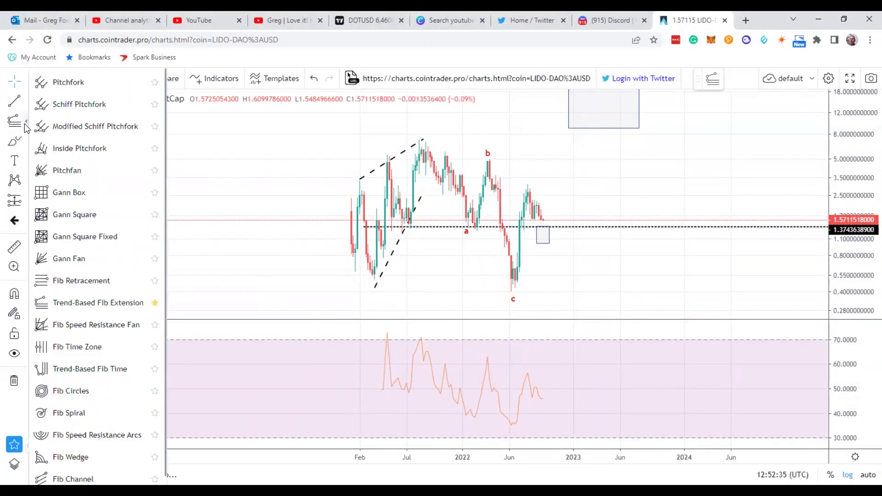
left_click(25, 182)
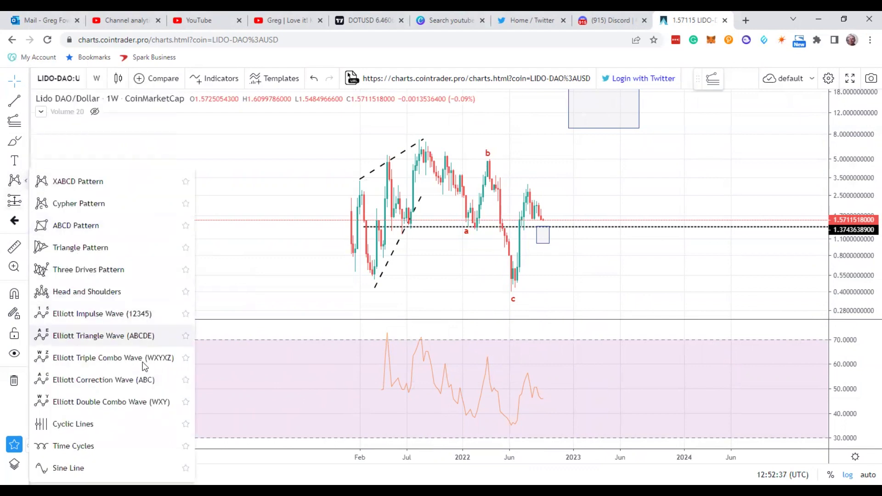
left_click(143, 379)
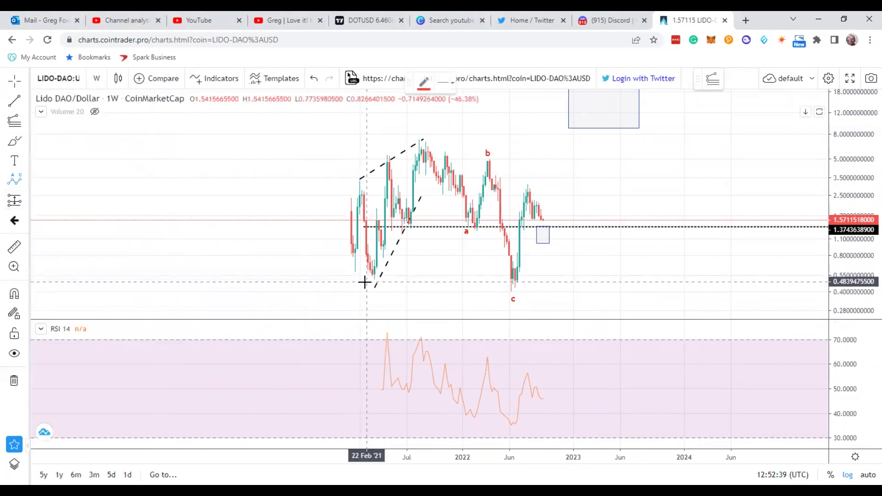
left_click(367, 278)
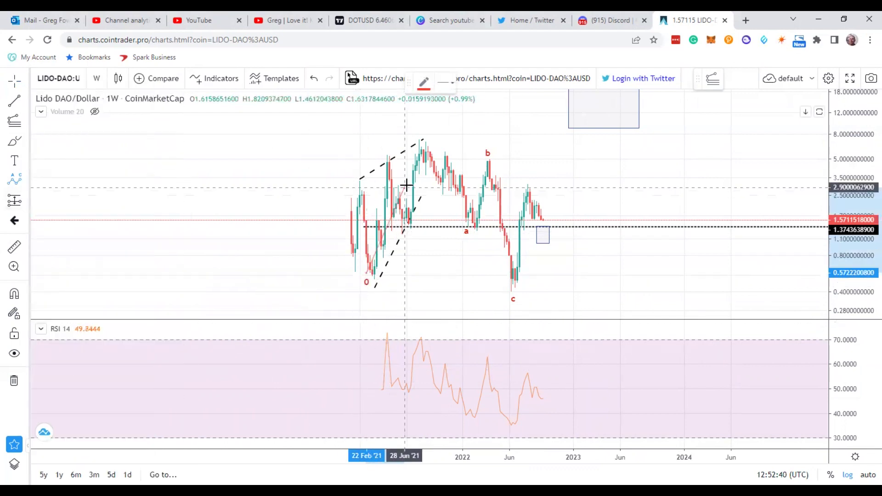
left_click(417, 139)
left_click(512, 293)
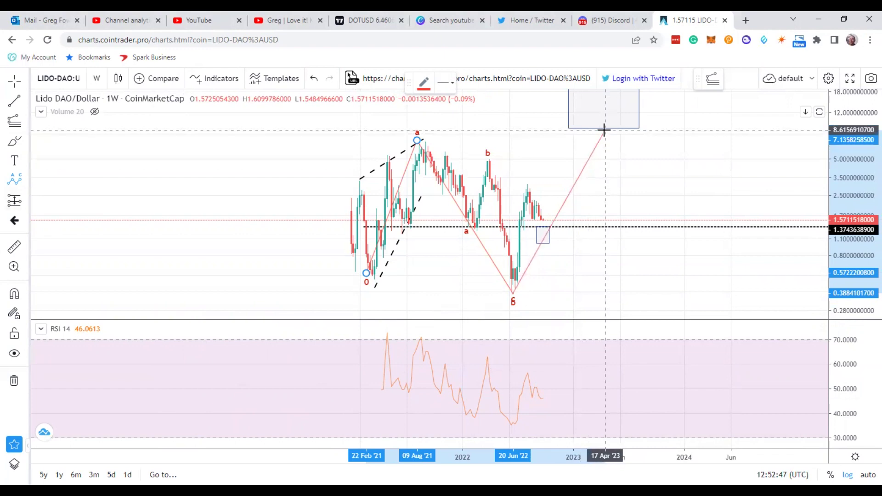
left_click(603, 144)
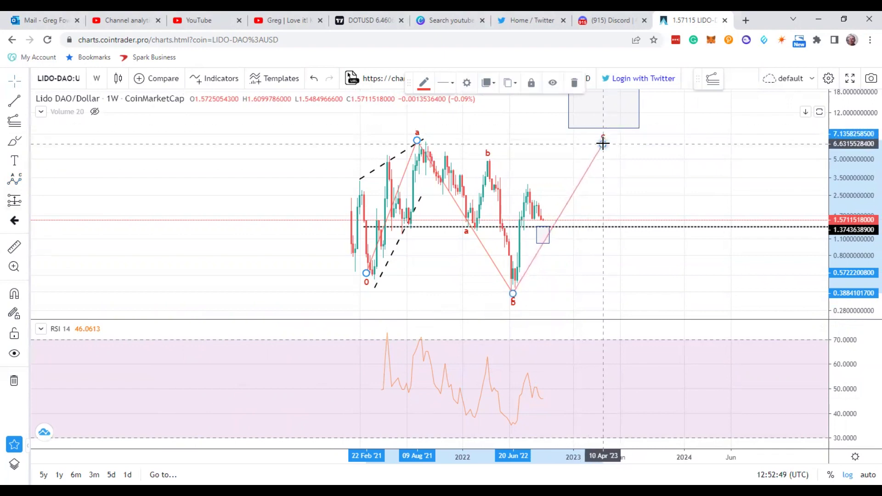
left_click(572, 84)
Switch the Lido DAO/Dollar chart to 1-day candles and zoom out to show 2021 onward
scroll(594, 161, "up", 2)
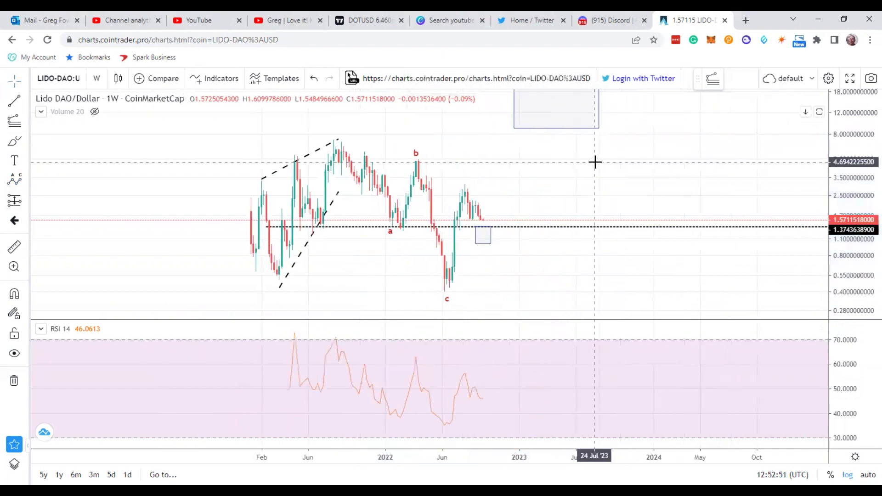
left_click_drag(479, 158, 565, 158)
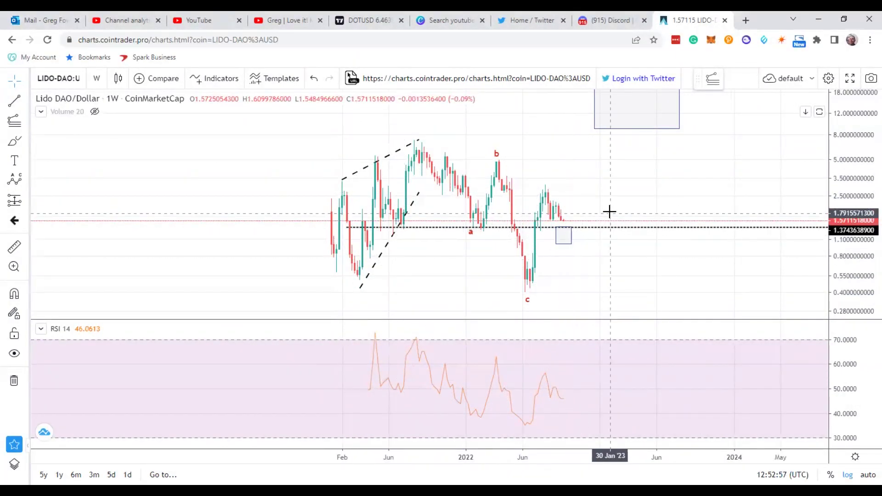
left_click_drag(609, 211, 639, 211)
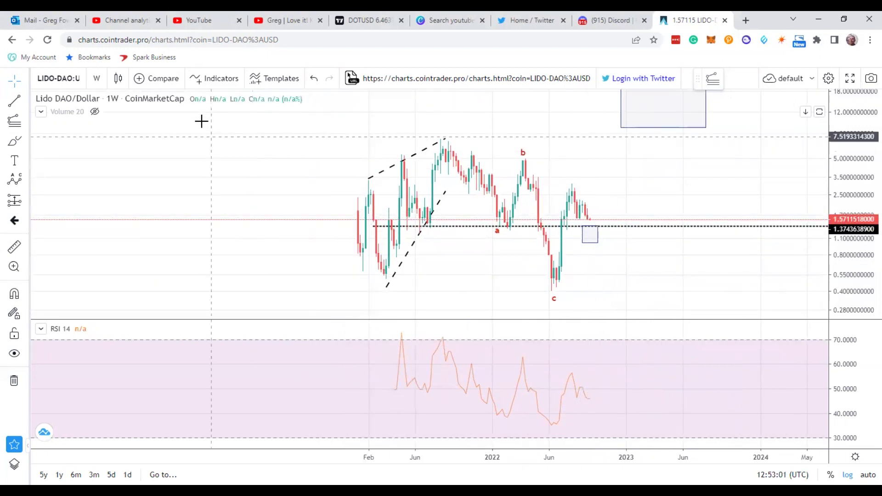
left_click(97, 79)
left_click(105, 283)
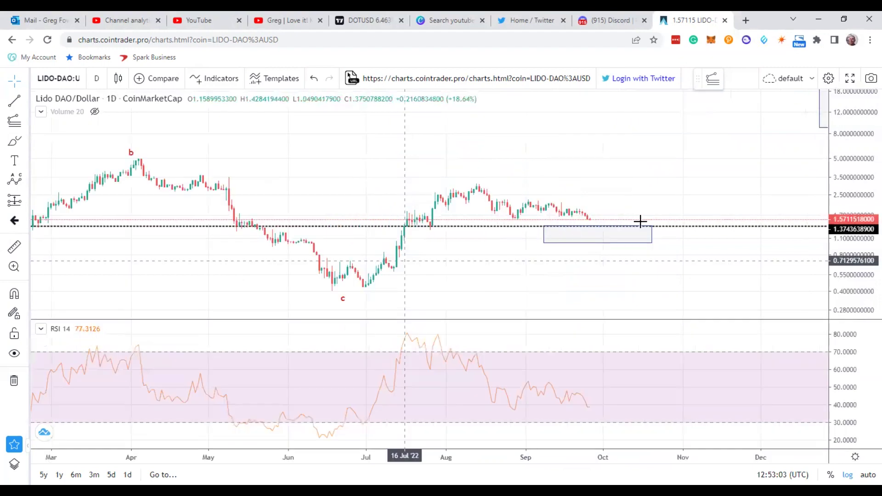
scroll(755, 202, "down", 5)
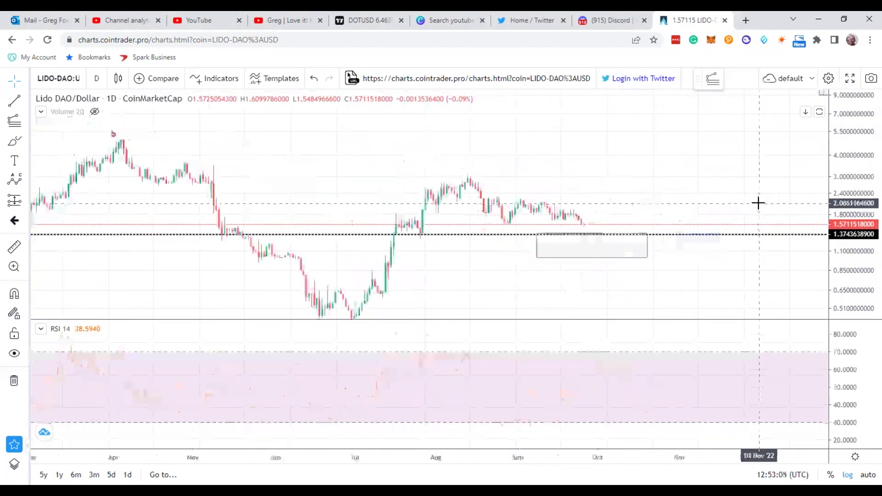
scroll(755, 201, "down", 5)
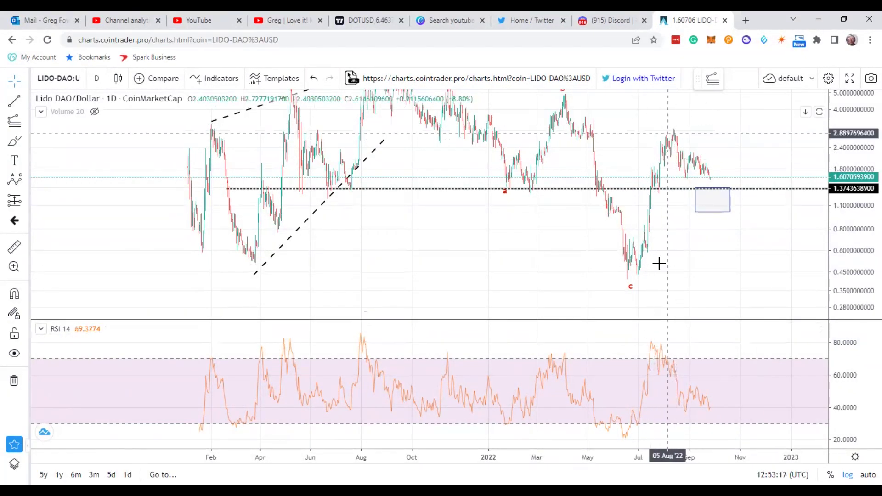
scroll(635, 282, "right", 5)
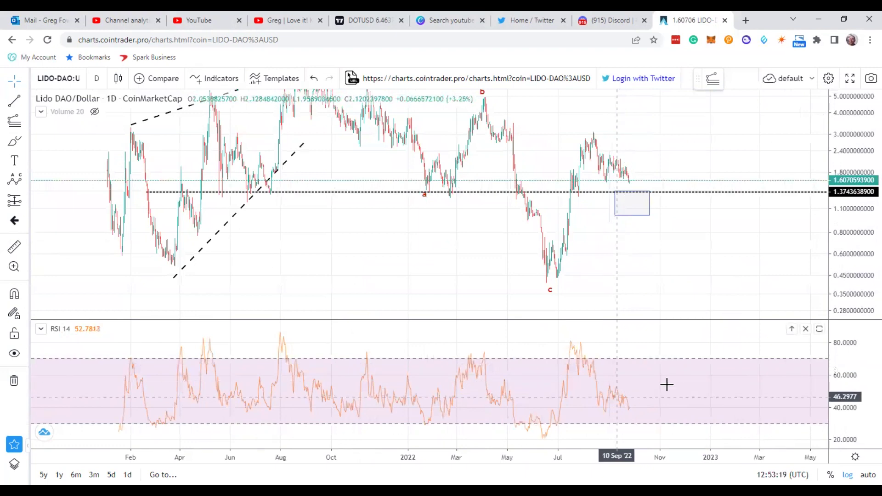
scroll(670, 383, "left", 2)
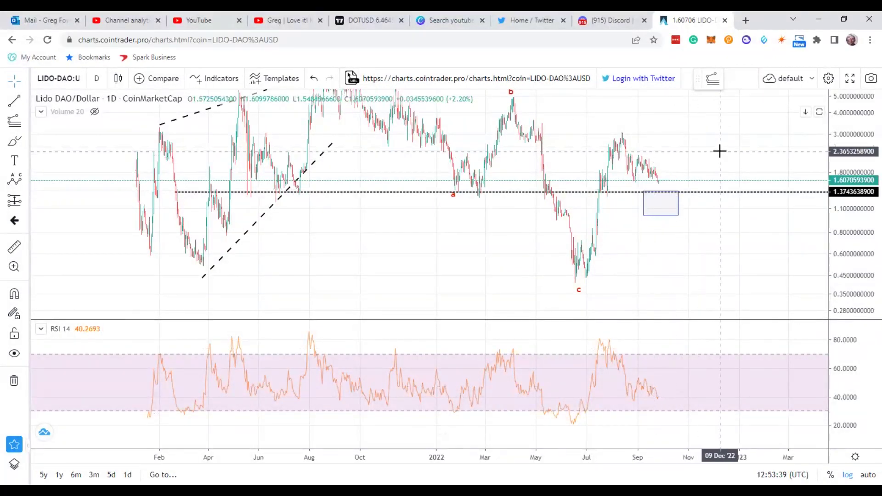
scroll(704, 172, "right", 3)
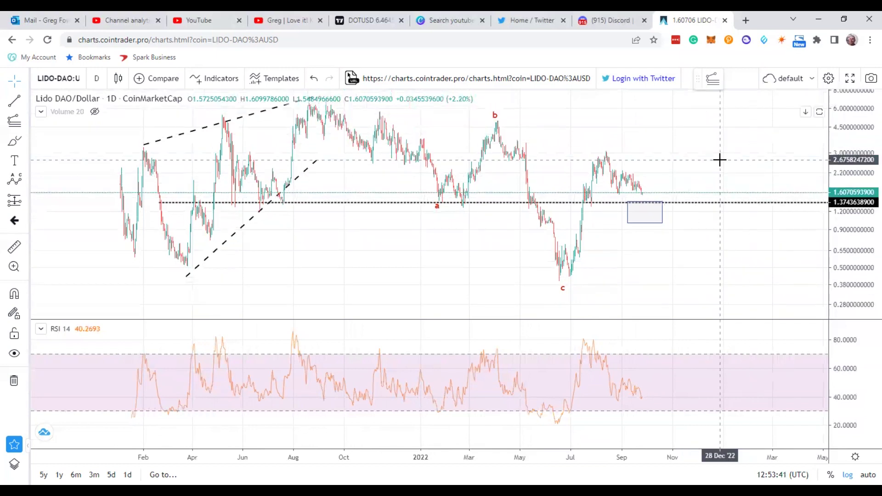
scroll(718, 158, "up", 2)
scroll(669, 165, "up", 2)
scroll(655, 170, "down", 3)
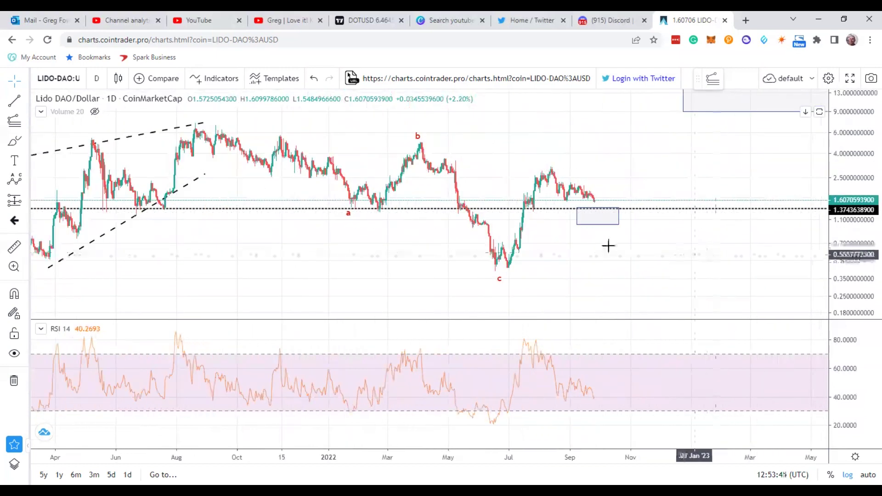
Draw an Elliott Impulse Wave (12345) from the June 2022 low, ending at point v
left_click(26, 179)
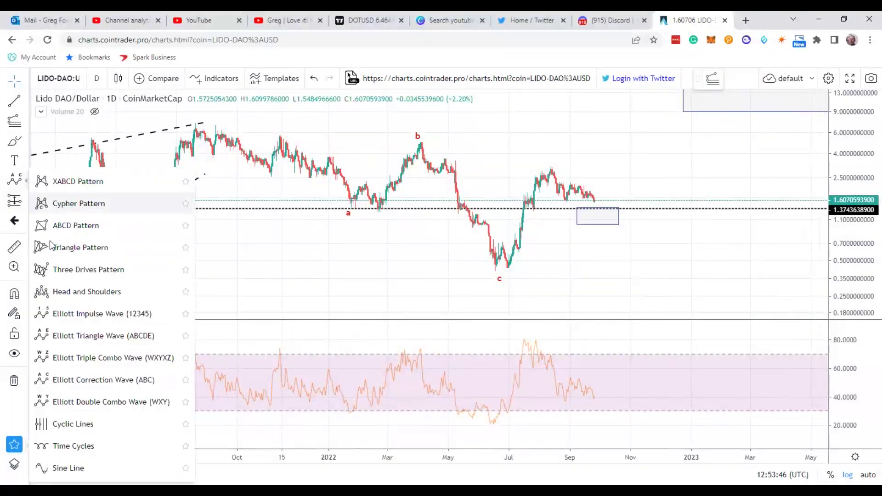
left_click(88, 313)
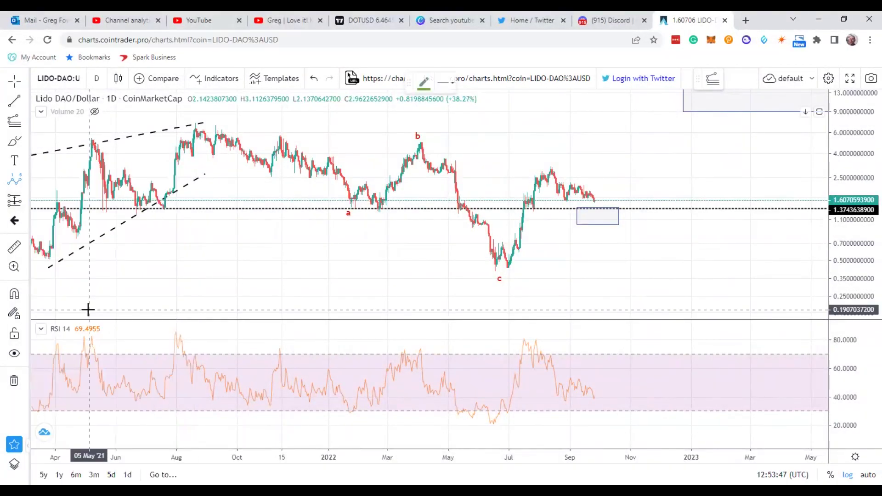
left_click(495, 271)
left_click(501, 241)
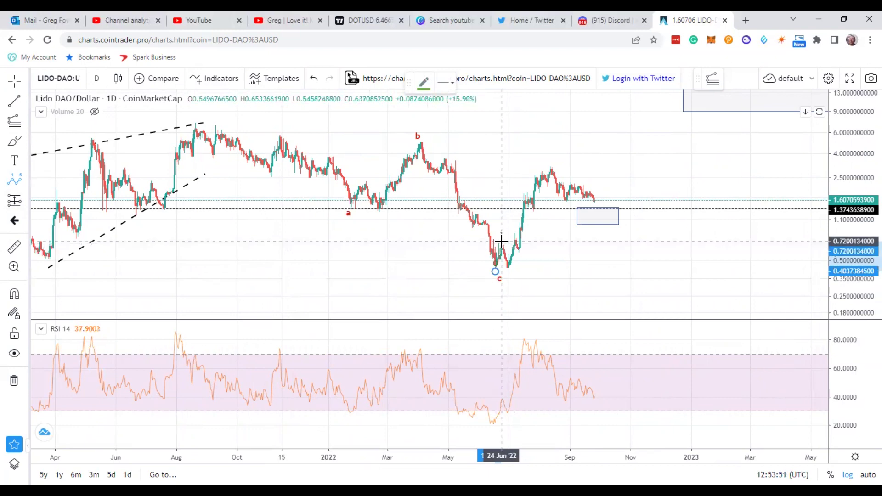
left_click(511, 271)
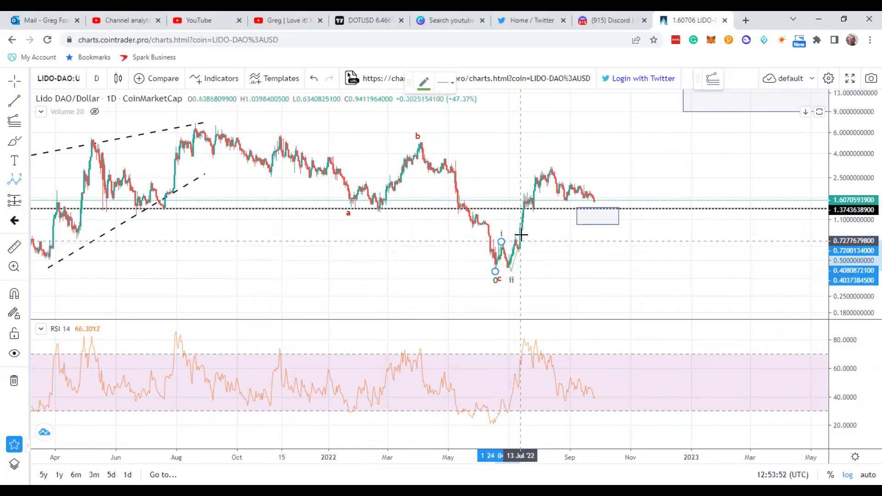
left_click(531, 211)
left_click(546, 168)
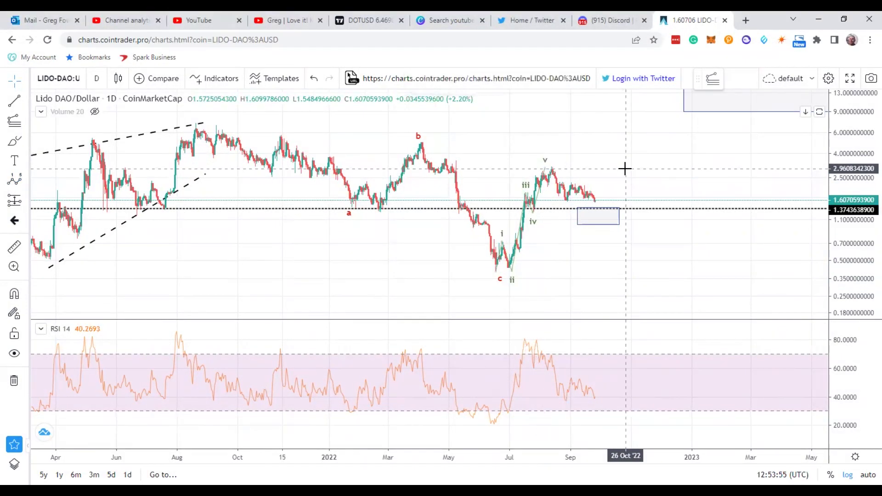
Remove the i–v impulse wave drawing, keeping the a–b–c labels
scroll(687, 165, "down", 2)
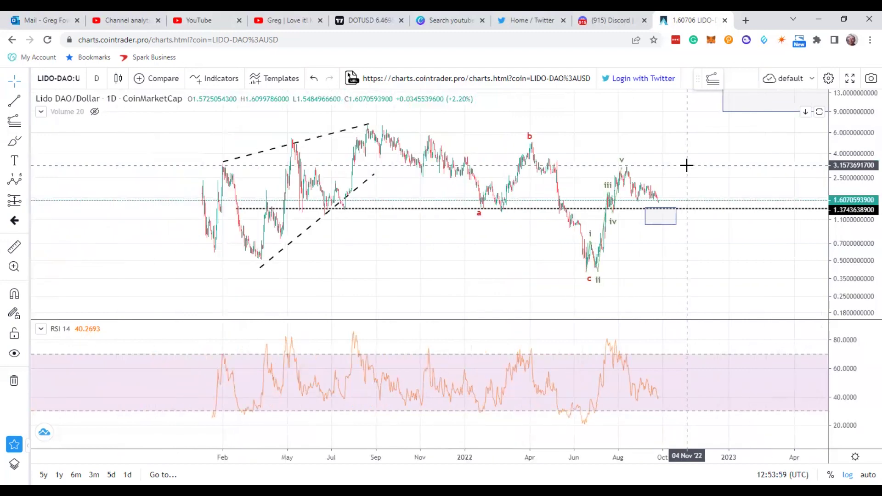
left_click(596, 269)
left_click(573, 84)
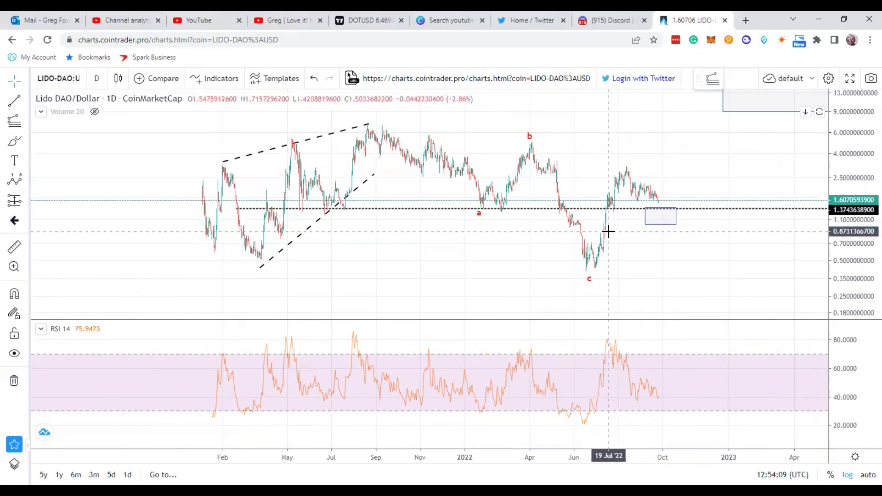
scroll(656, 256, "up", 3)
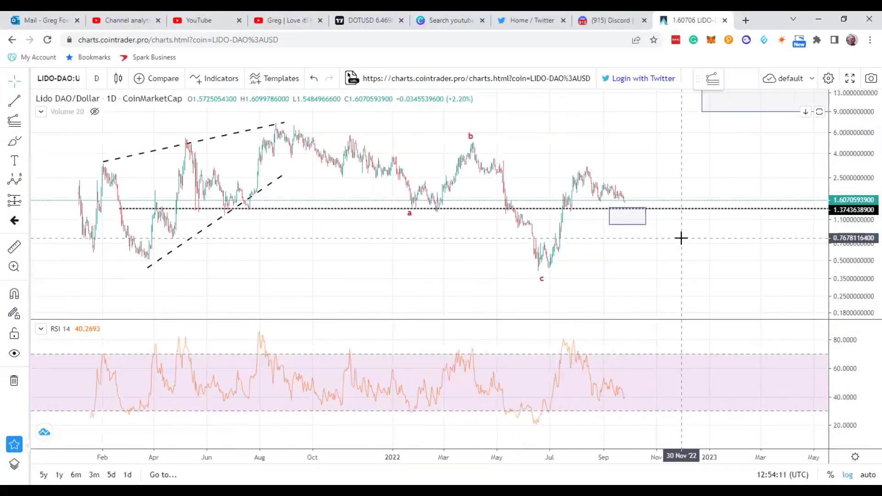
Project a trial impulse wave from the June 2022 low into the upper box, then delete it
left_click_drag(682, 238, 673, 238)
left_click(25, 183)
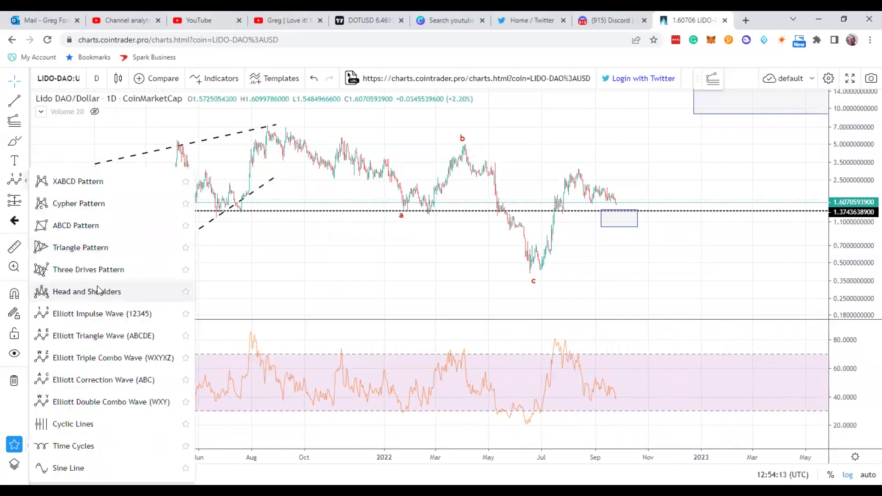
left_click(110, 314)
left_click(531, 274)
left_click(579, 164)
left_click(618, 219)
left_click(679, 121)
left_click(694, 139)
left_click(734, 103)
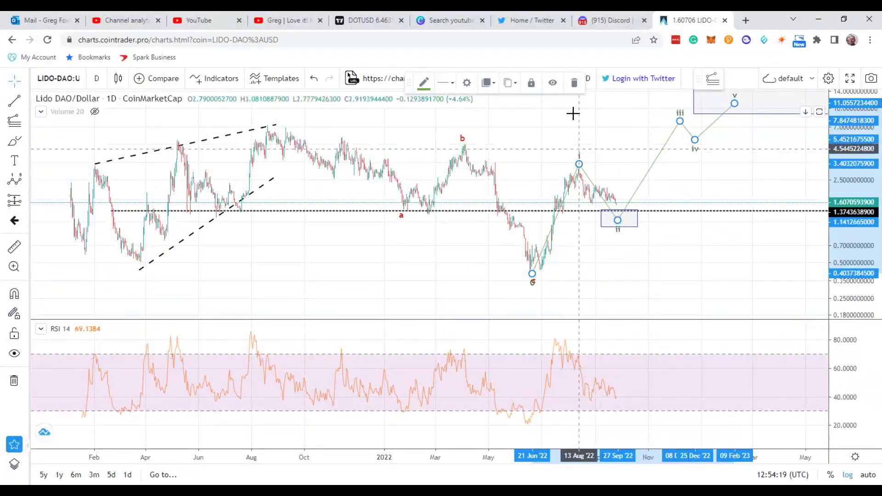
left_click(573, 82)
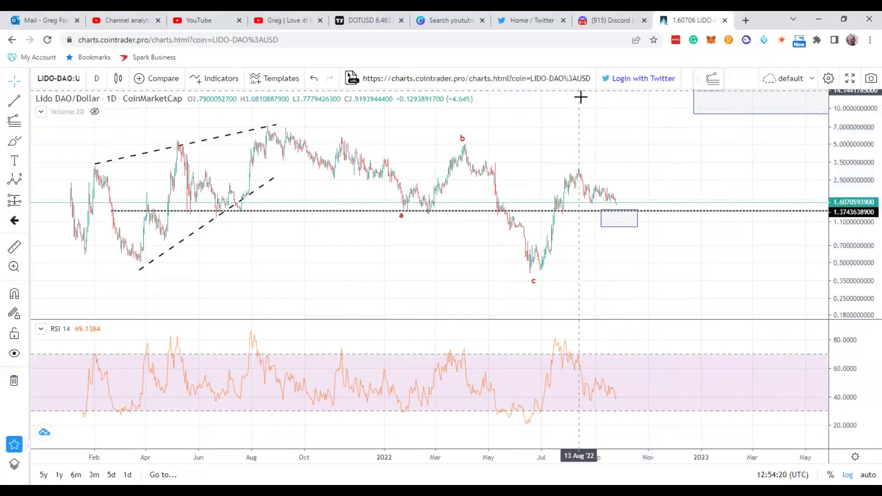
Draw an Elliott Correction Wave (ABC): June low, August high, b in lower box, c in upper box
left_click(25, 180)
left_click(130, 380)
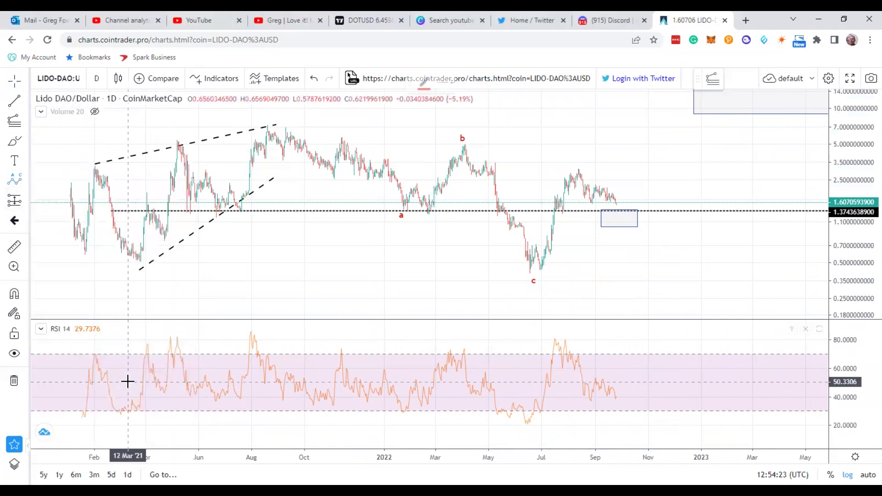
left_click(531, 274)
left_click(577, 166)
left_click(627, 225)
left_click(685, 130)
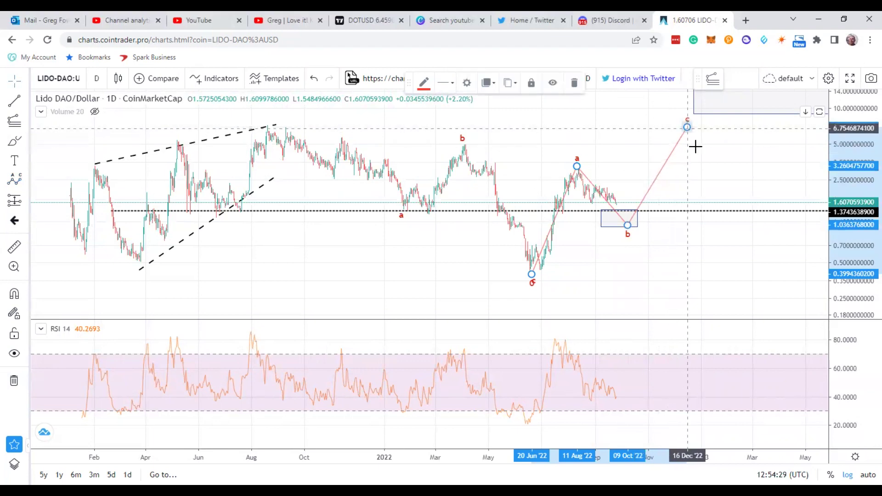
scroll(787, 181, "down", 5)
left_click_drag(796, 184, 642, 197)
left_click_drag(627, 138, 634, 131)
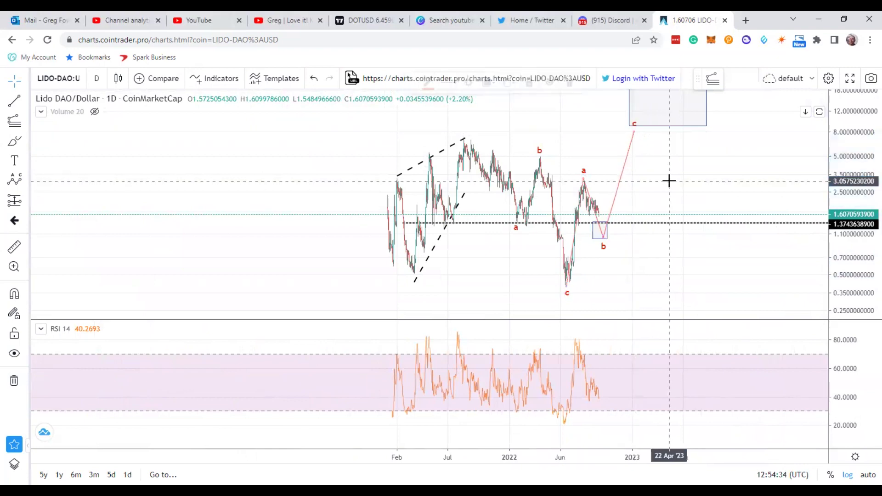
Draw a trial Elliott wave from the February 2021 low to c in the upper box
left_click(24, 178)
left_click(137, 380)
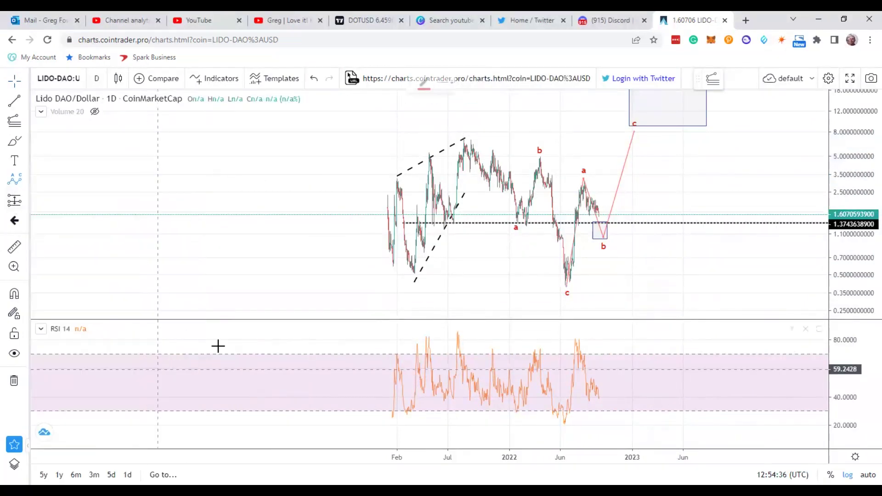
left_click(399, 280)
left_click(462, 134)
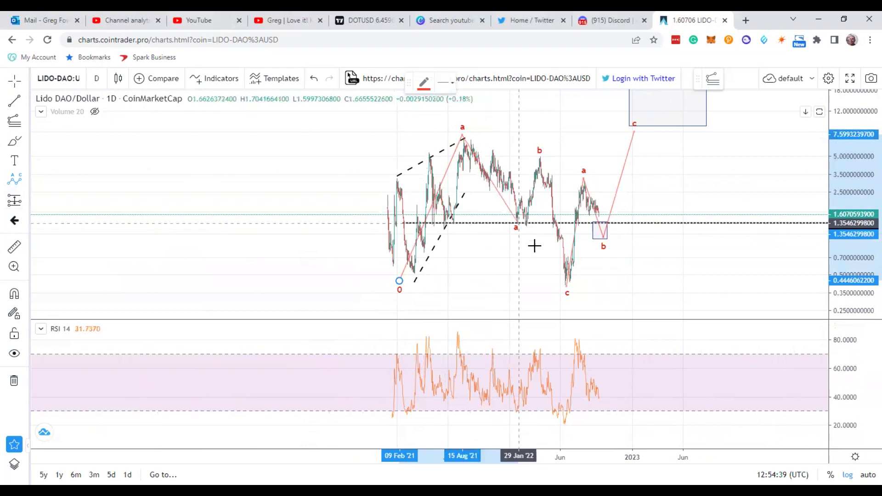
left_click(567, 283)
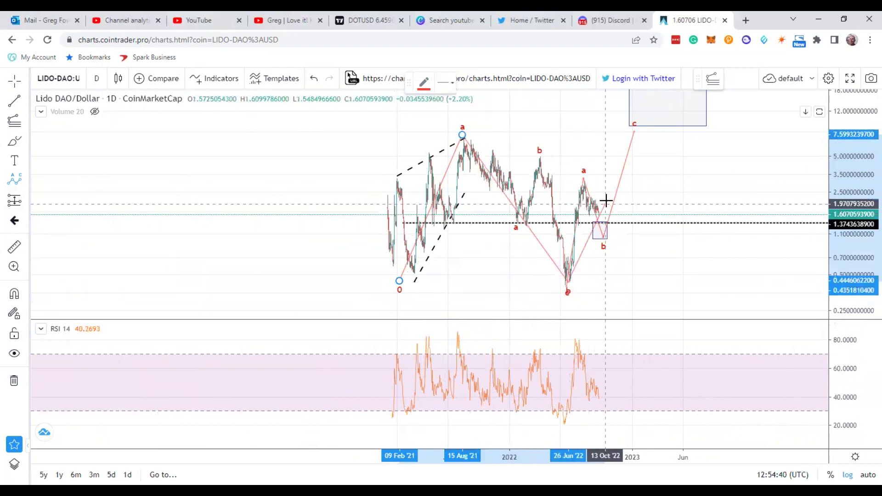
left_click(650, 118)
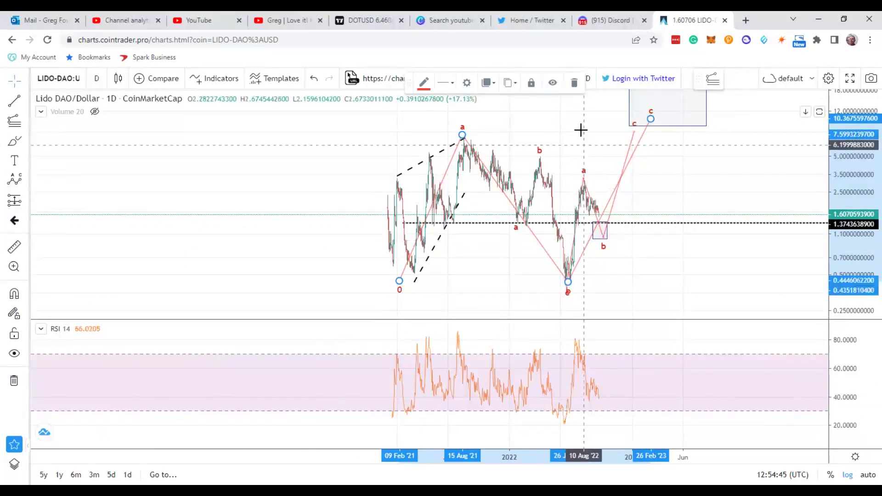
Delete the trial wave and the projected ABC correction wave
key("Delete")
left_click(635, 141)
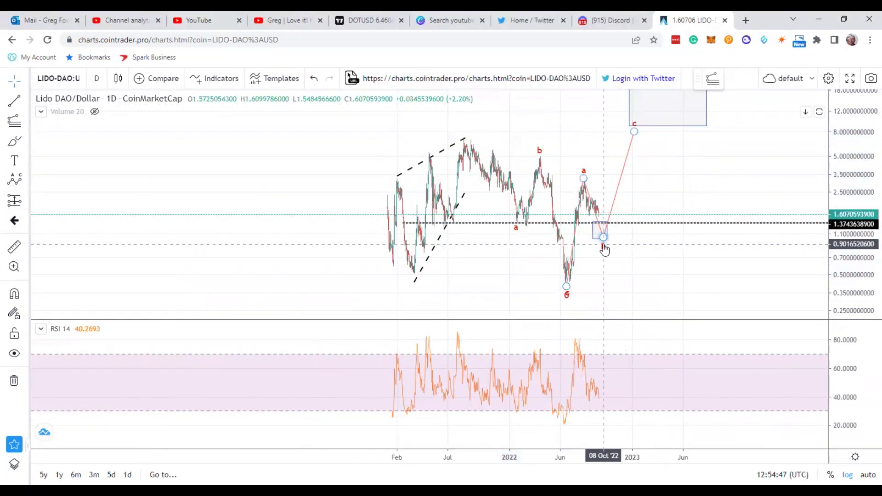
left_click(574, 82)
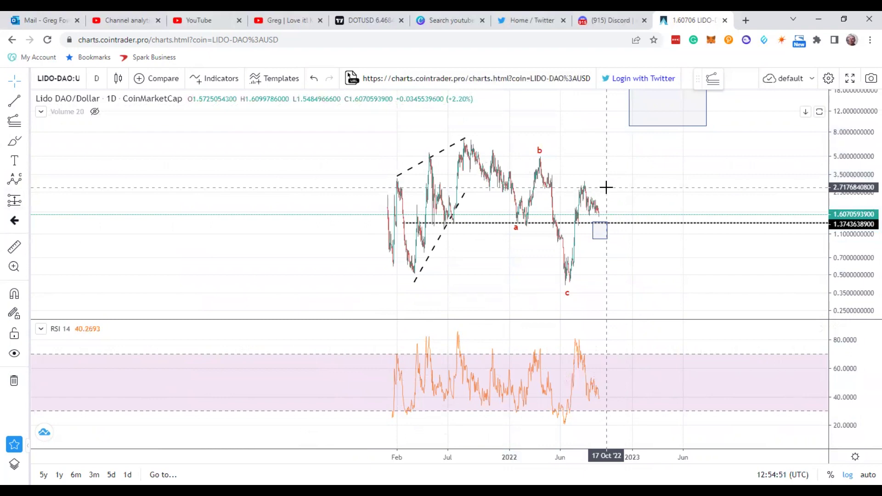
scroll(606, 187, "up", 1)
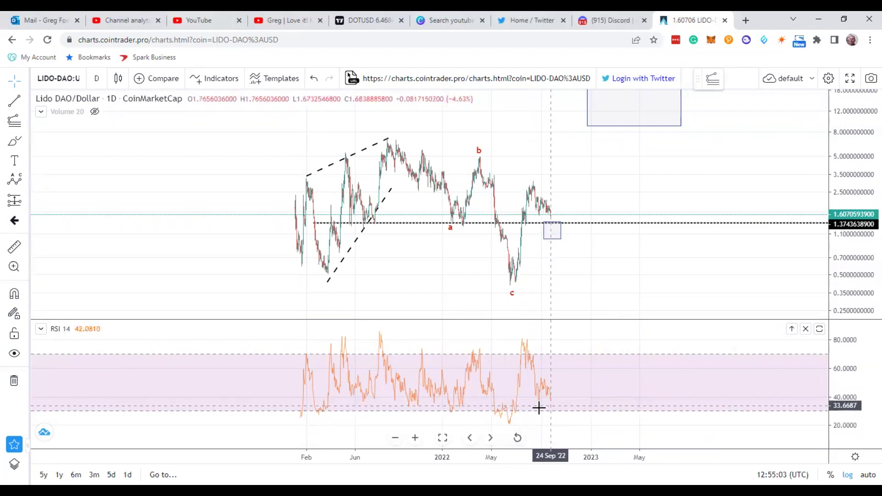
scroll(611, 269, "left", 2)
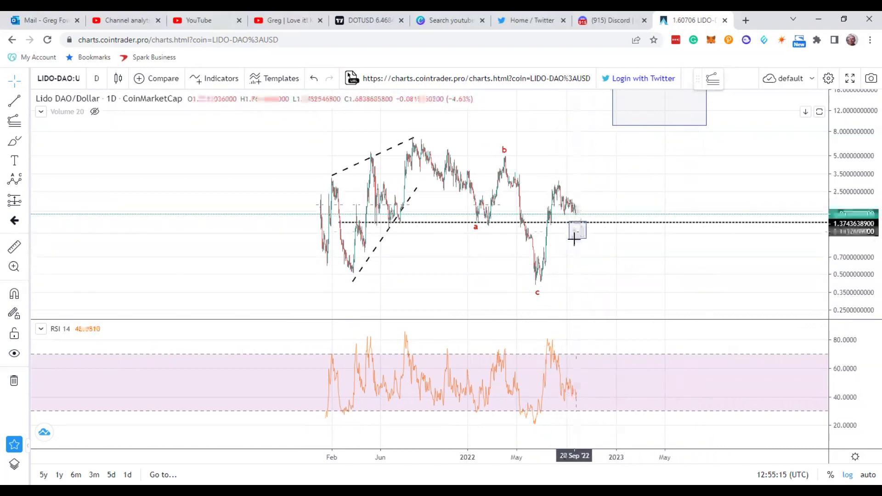
scroll(586, 274, "up", 1)
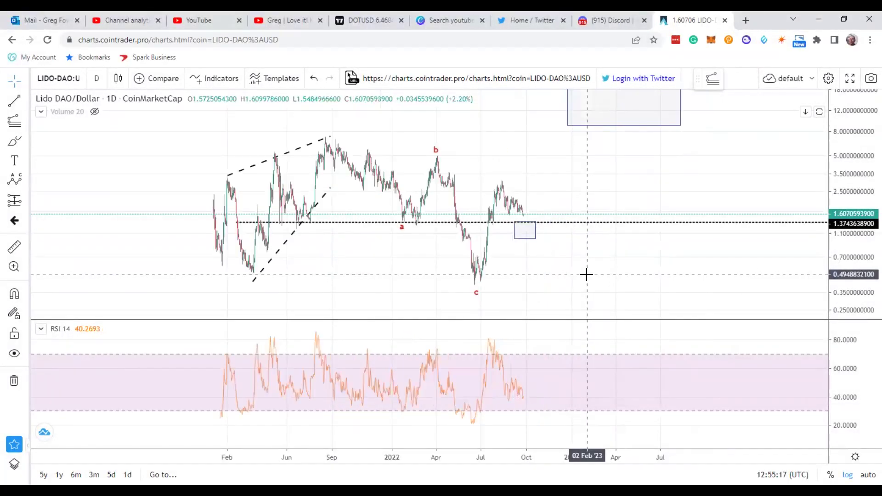
scroll(588, 266, "up", 3)
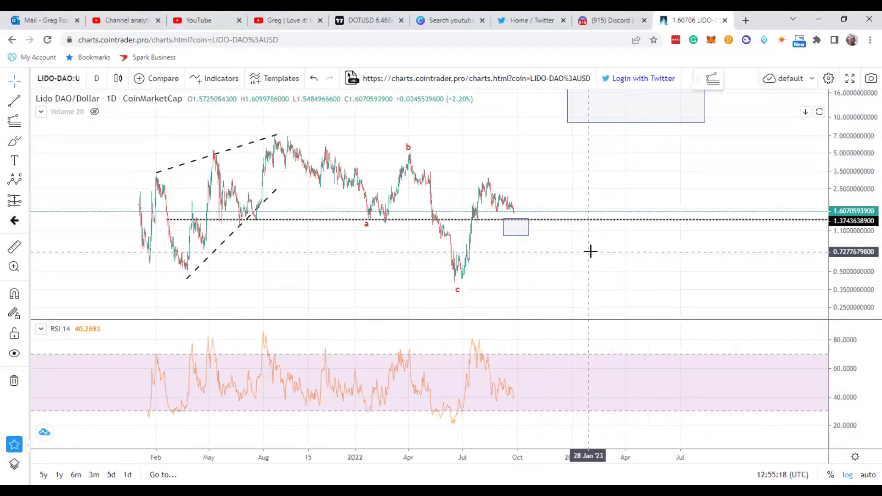
scroll(590, 251, "left", 1)
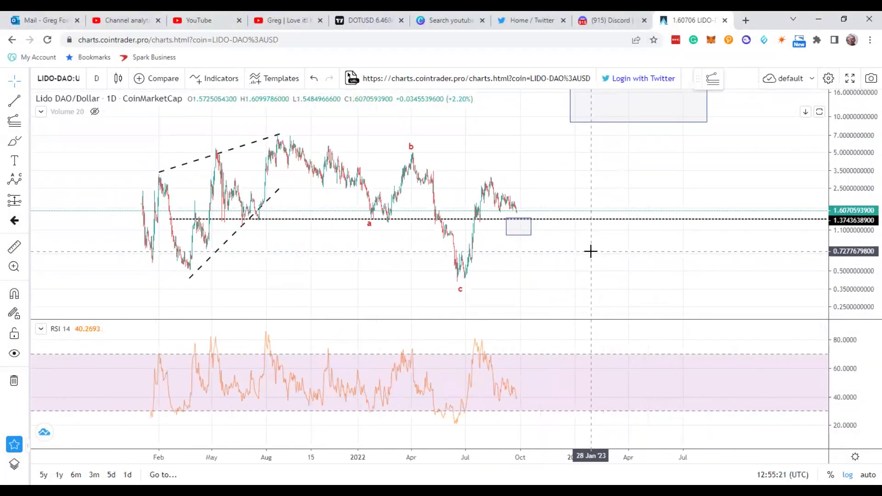